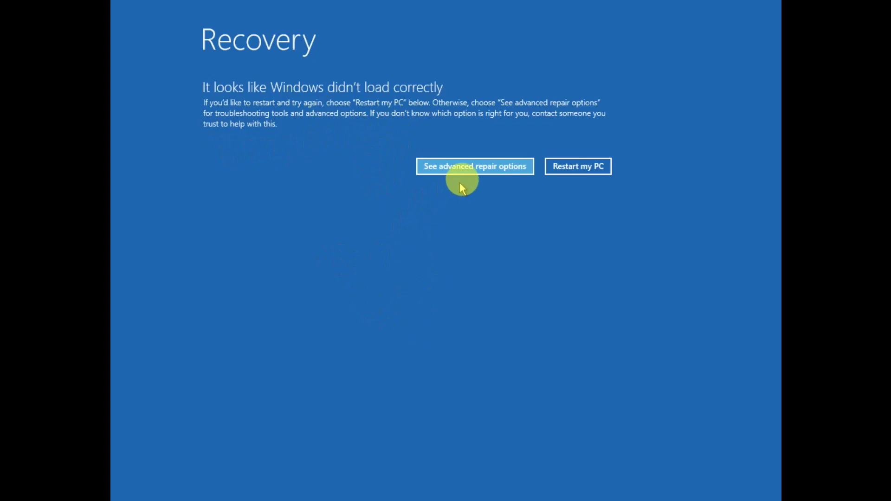
Launch Command Prompt from Troubleshoot > Advanced options and verify the local account with its password.
click(468, 169)
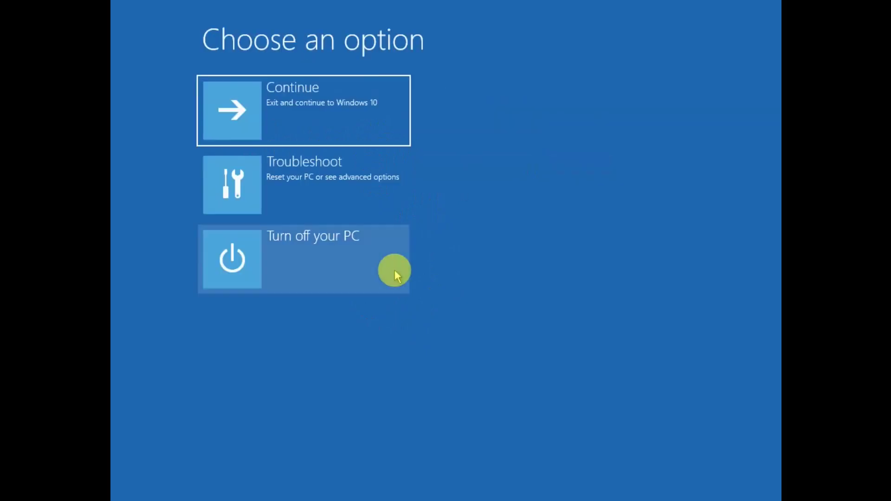
click(337, 201)
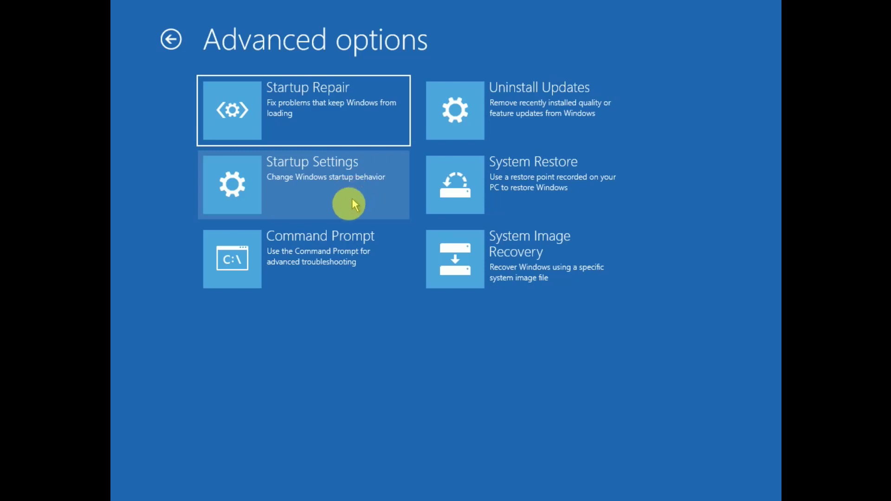
click(319, 263)
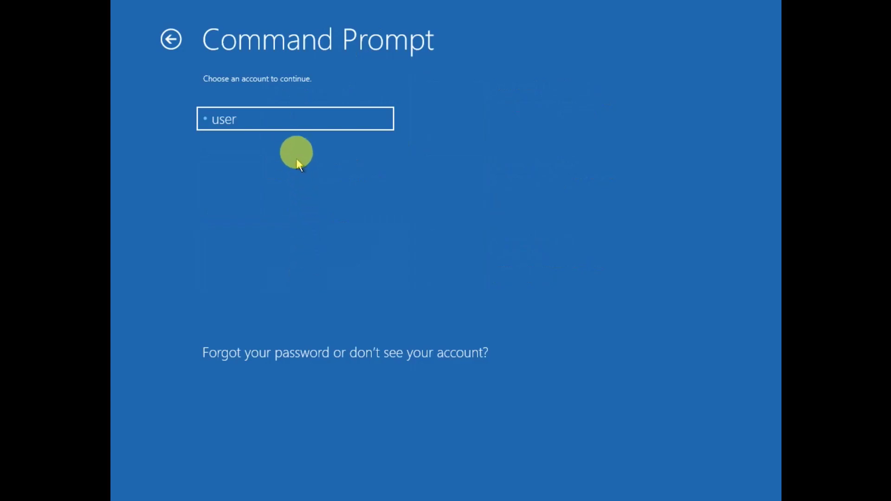
click(296, 125)
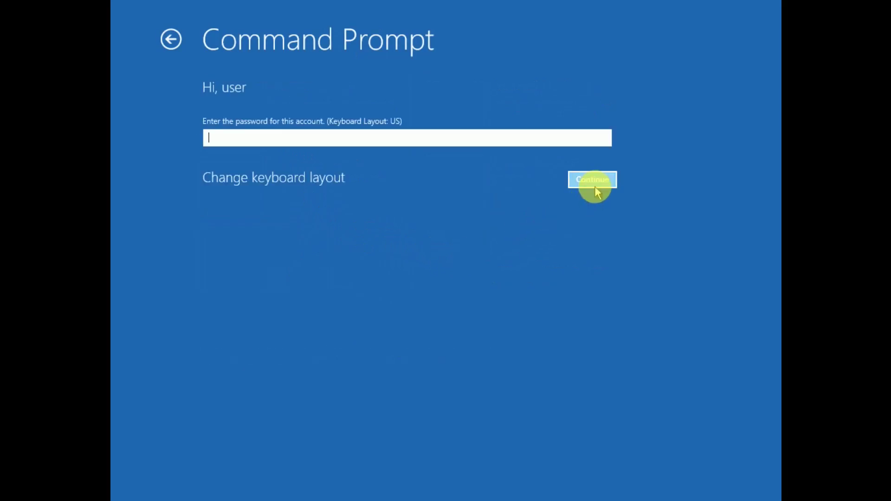
click(595, 187)
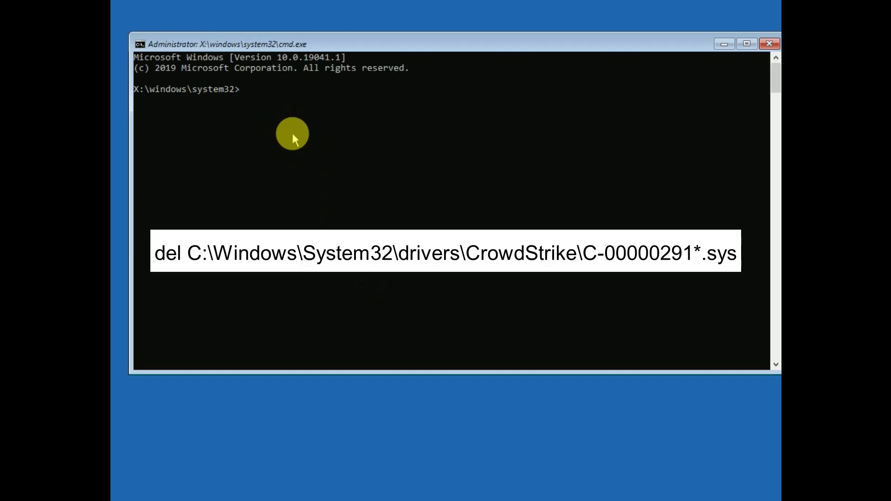
Type del C:\windows\system32\drivers\crowdStrike\C-00000291*.sys, fixing the typos along the way.
text(del)
text(C:\windows\ssy)
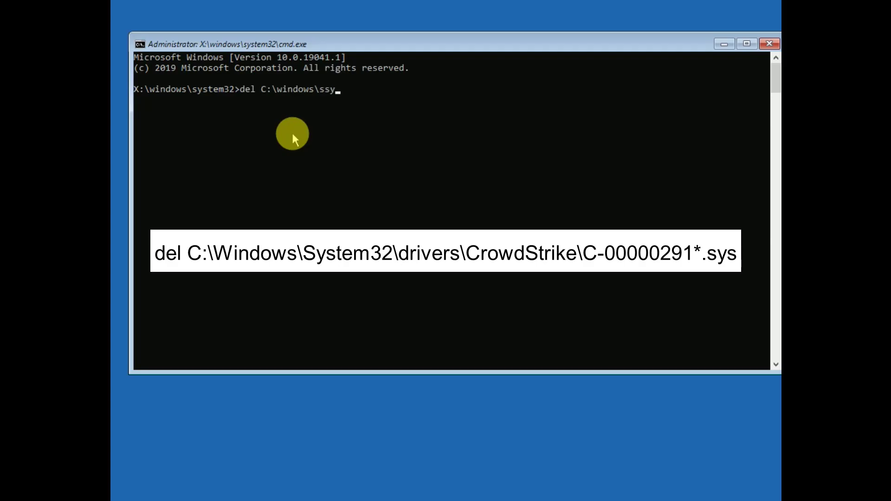
key(BackSpace)
key(BackSpace)
text(ystem32>del C:\wind)
key(BackSpace)
key(BackSpace)
key(BackSpace)
key(BackSpace)
text(driver)
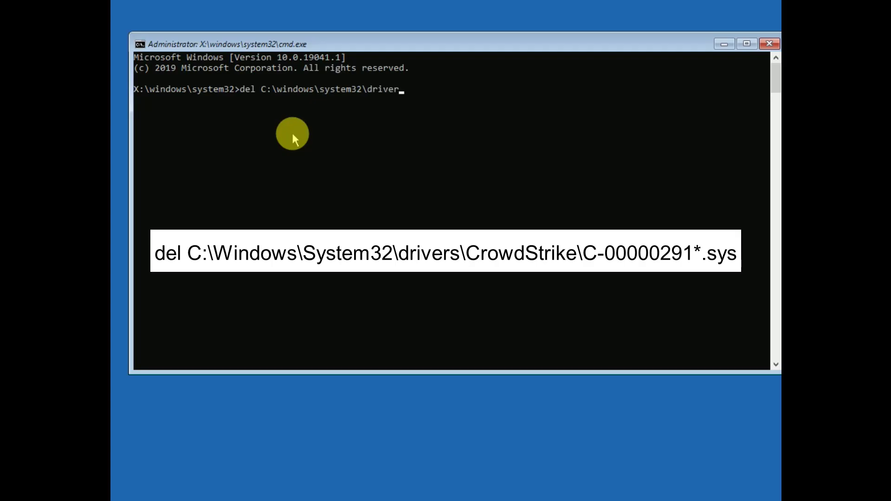
text(s\)
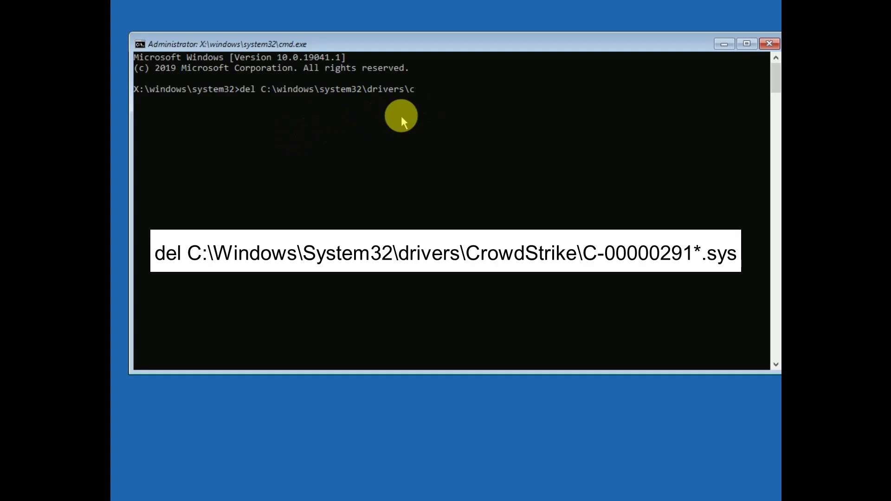
text(crowdStrike3)
key(BackSpace)
text(\C-00000)
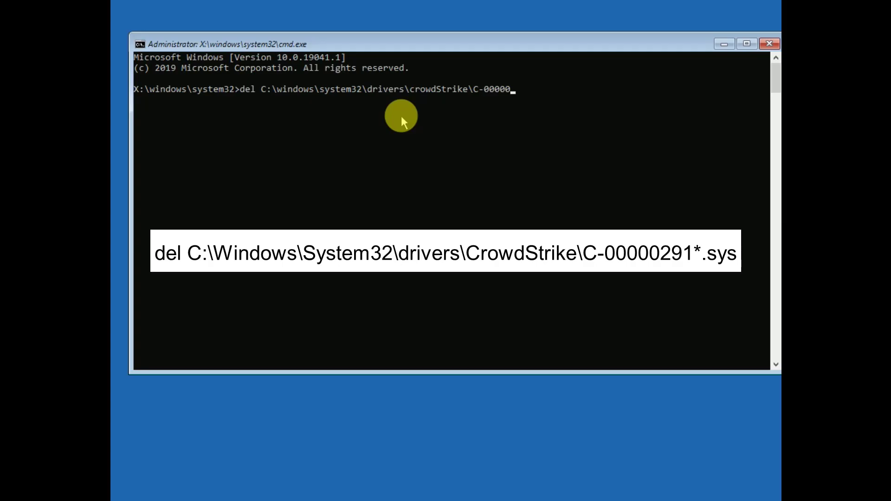
text(291*.sys)
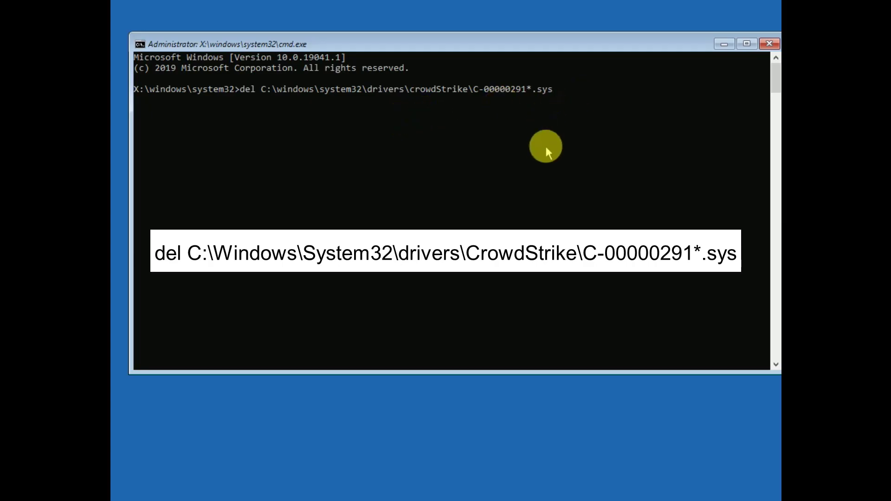
Run the del command, then recall it, insert a 3 and rerun it; both report path not found.
key(Return)
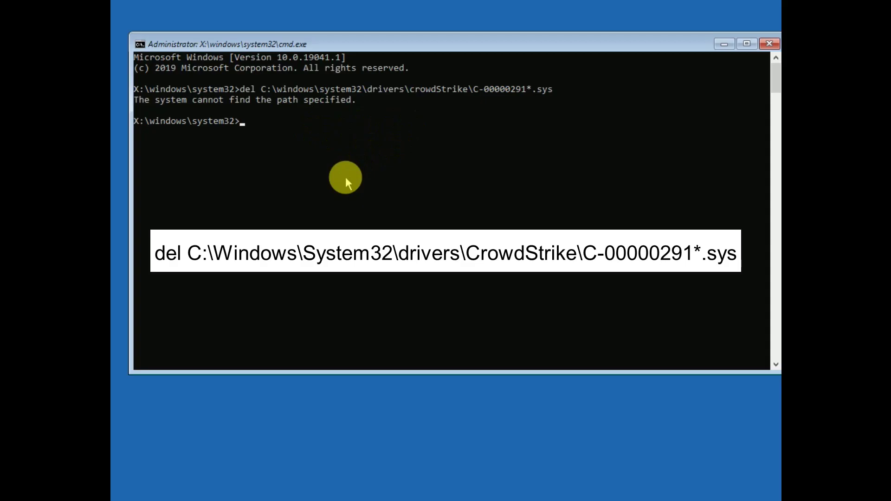
key(Up)
key(Left)
key(Left)
key(Left)
key(Left)
key(Left)
key(Left)
key(Left)
key(Left)
key(Left)
key(Left)
key(Left)
key(Left)
key(Left)
key(Left)
key(Left)
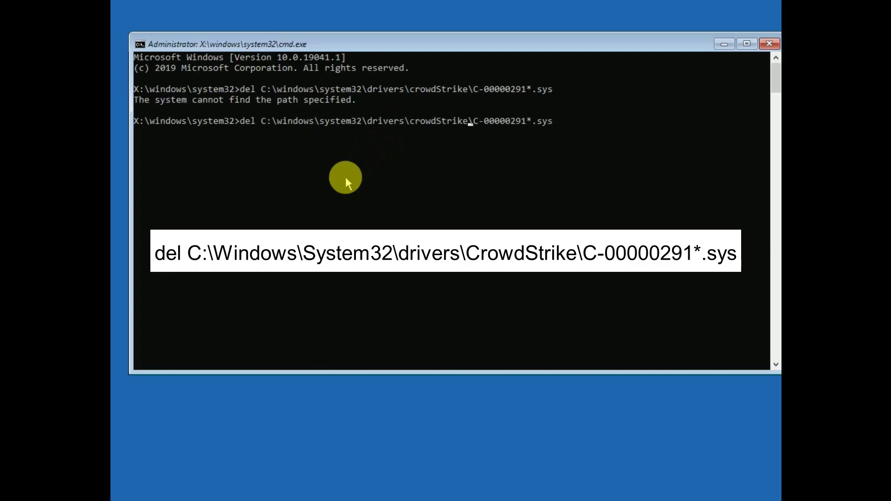
text(3)
key(Return)
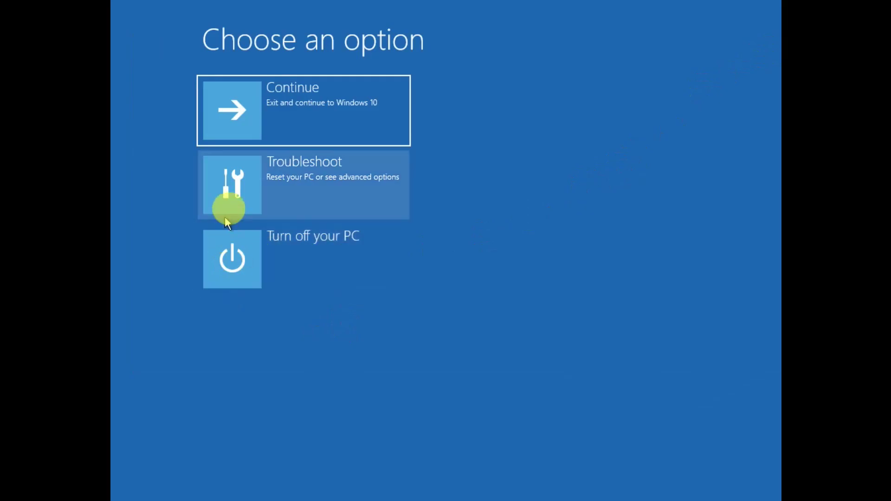
Restart through Troubleshoot > Advanced options > Startup Settings to boot into Safe Mode.
click(330, 197)
click(344, 194)
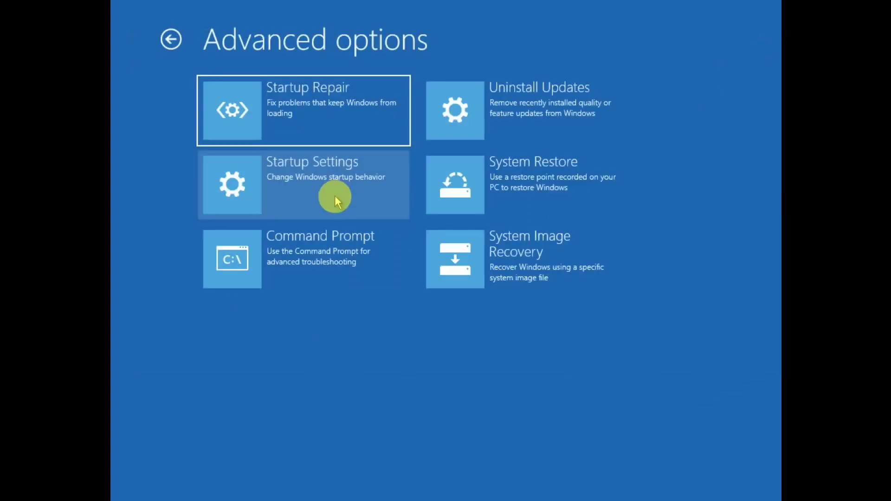
click(349, 180)
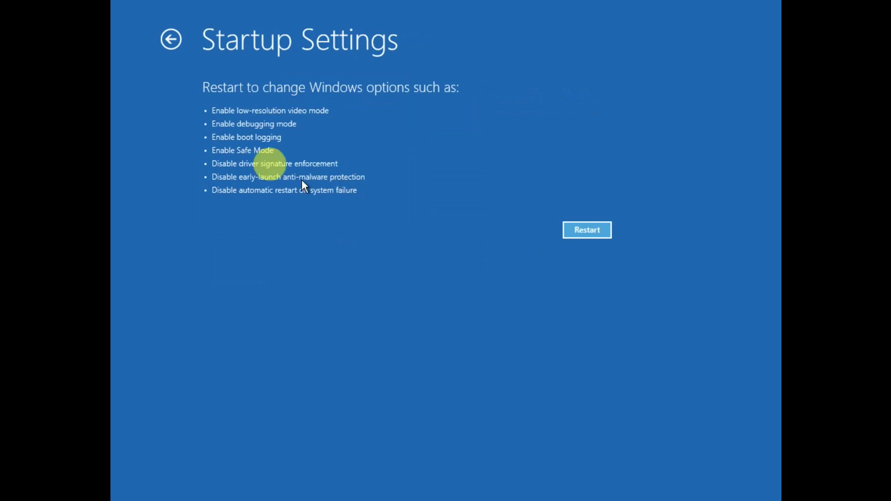
click(580, 230)
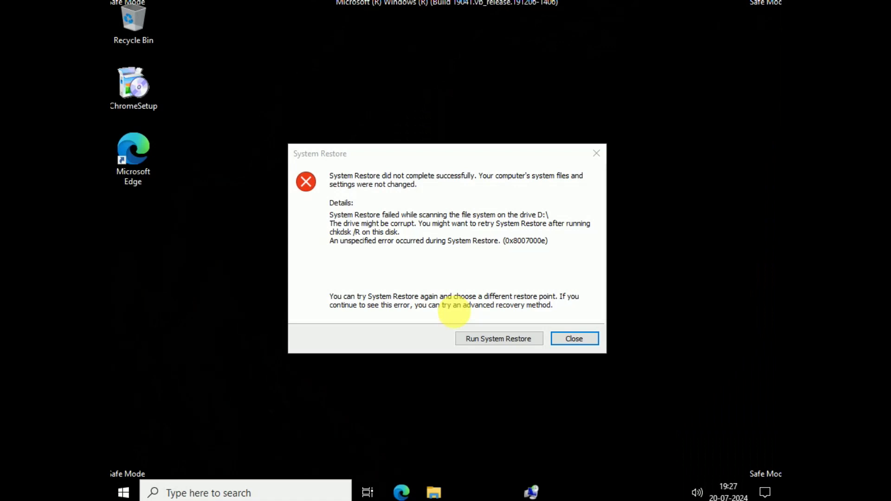
Dismiss the System Restore error, open File Explorer with Win+E, close Get Help and maximize Explorer.
click(574, 343)
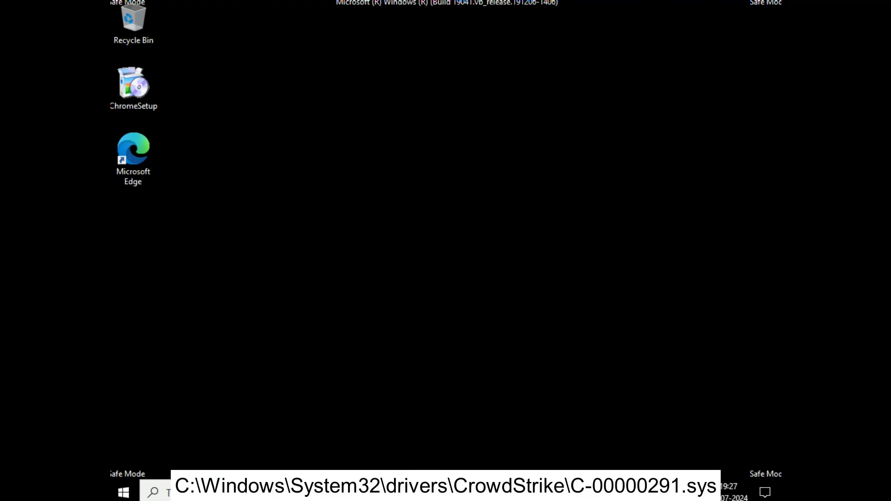
key(super+e)
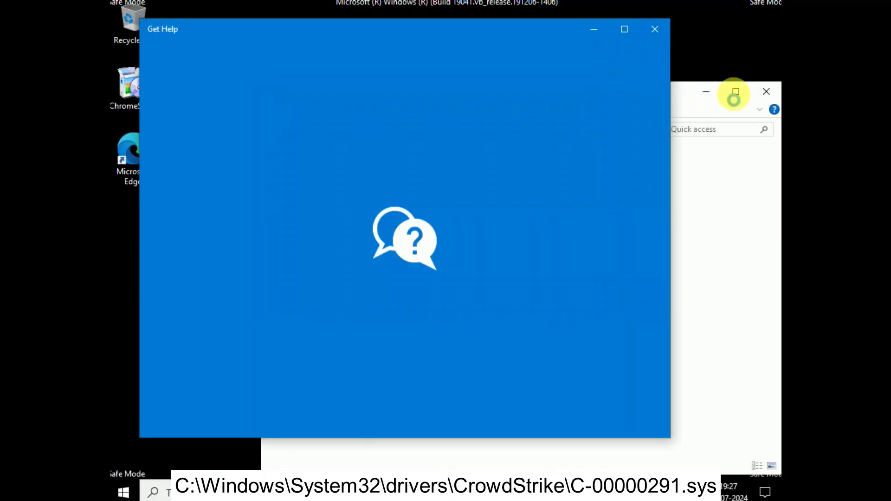
click(651, 37)
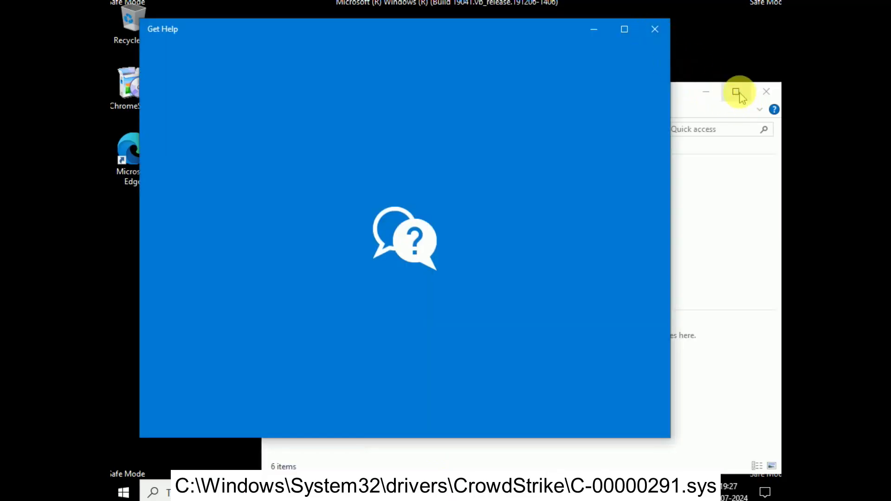
click(737, 91)
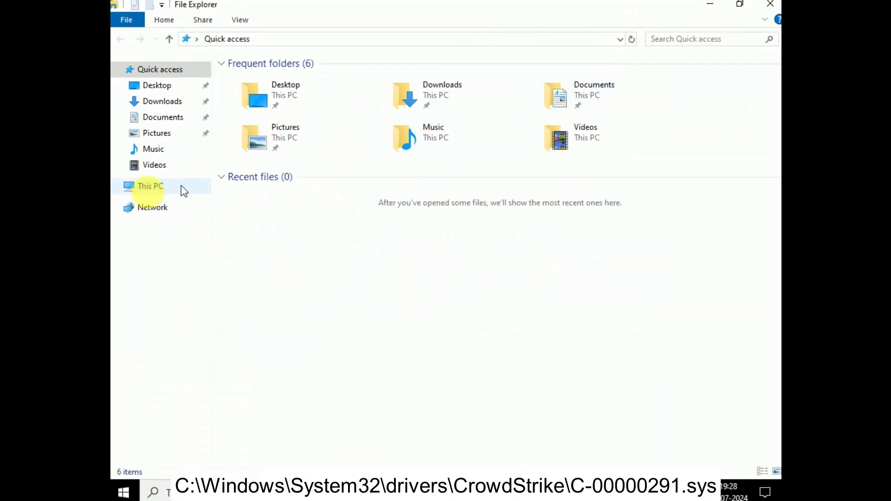
Browse from This PC through Local Disk (C:) and Windows into the System32 folder.
click(155, 193)
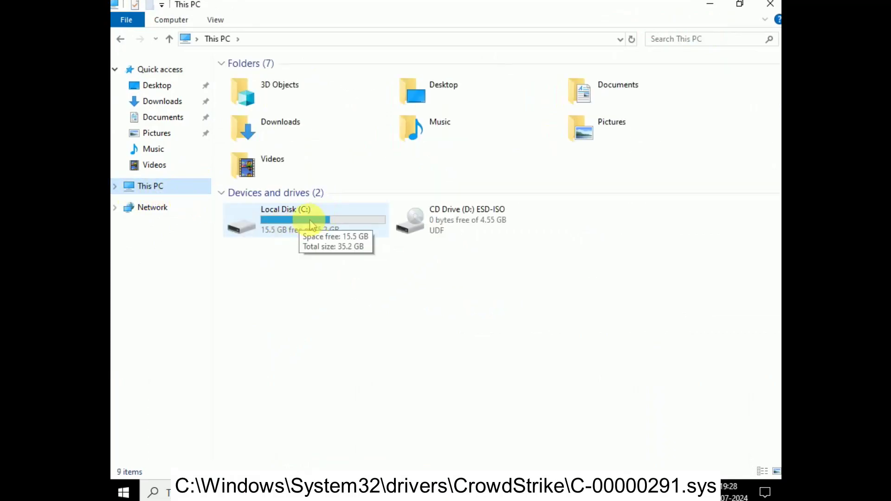
double_click(310, 224)
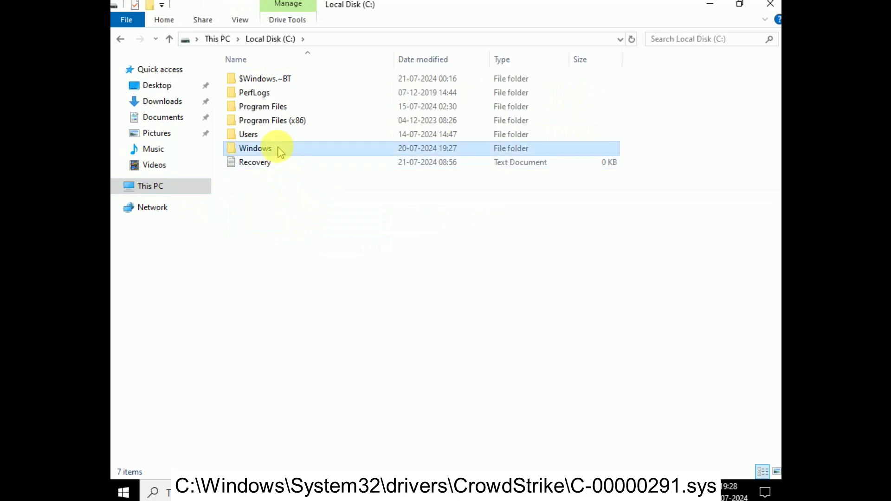
double_click(278, 148)
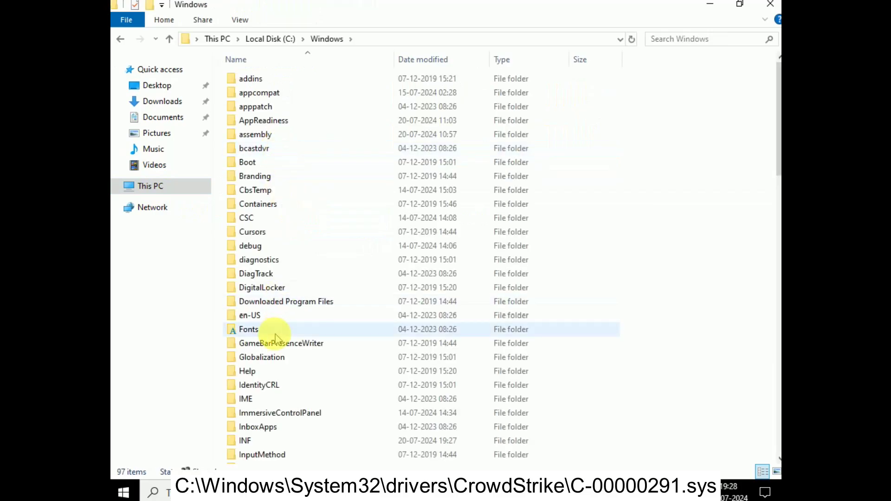
click(269, 274)
key(s)
key(s)
key(s)
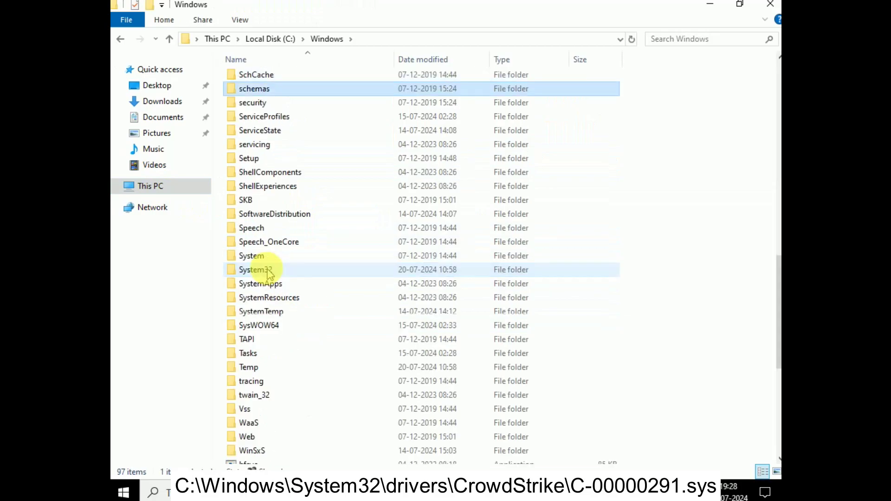
double_click(271, 269)
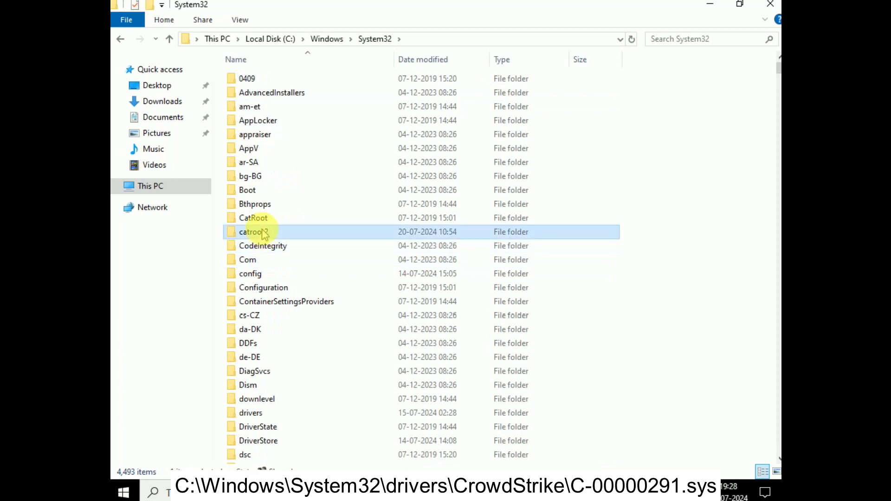
Open the drivers folder and look through its files starting with c.
key(d)
key(d)
key(d)
key(d)
key(d)
key(d)
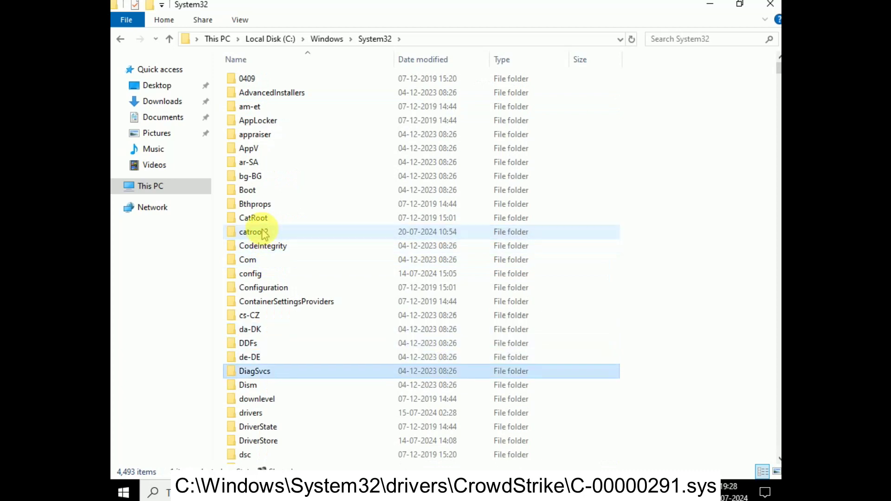
double_click(271, 413)
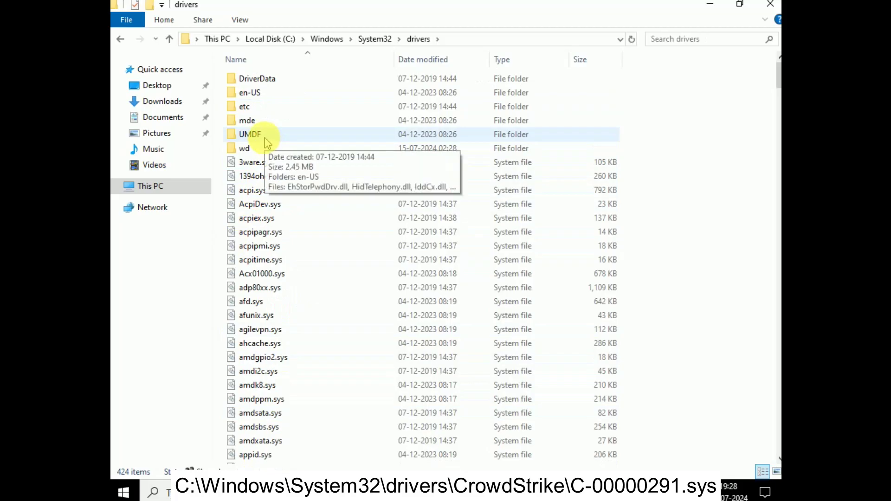
click(265, 139)
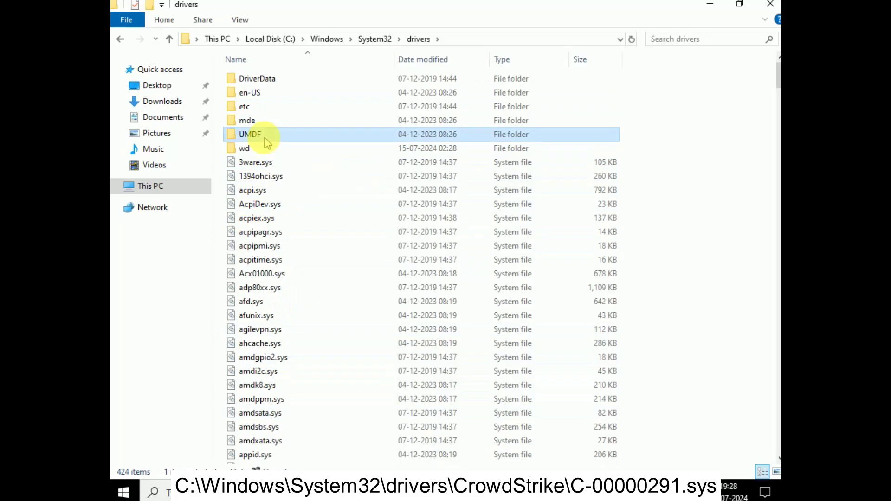
key(c)
key(c)
key(c)
key(c)
key(c)
key(c)
key(c)
key(c)
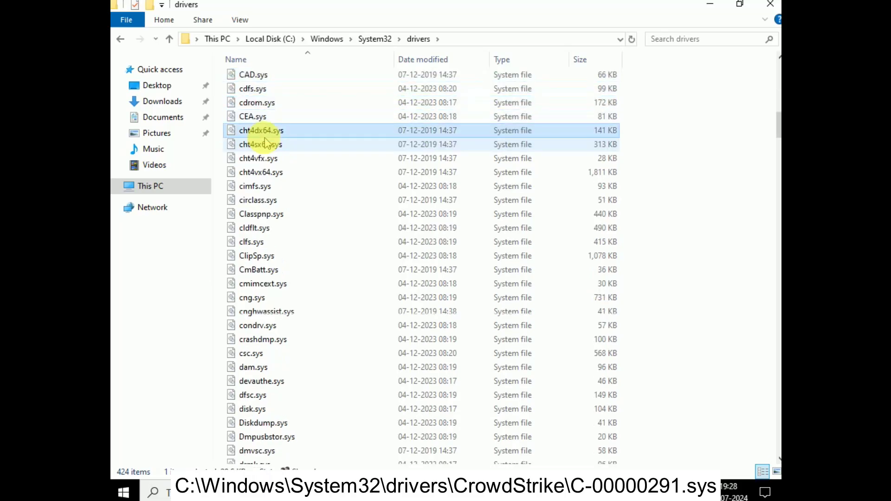
key(c)
key(c)
key(c)
key(c)
key(c)
key(c)
key(c)
key(c)
key(c)
key(c)
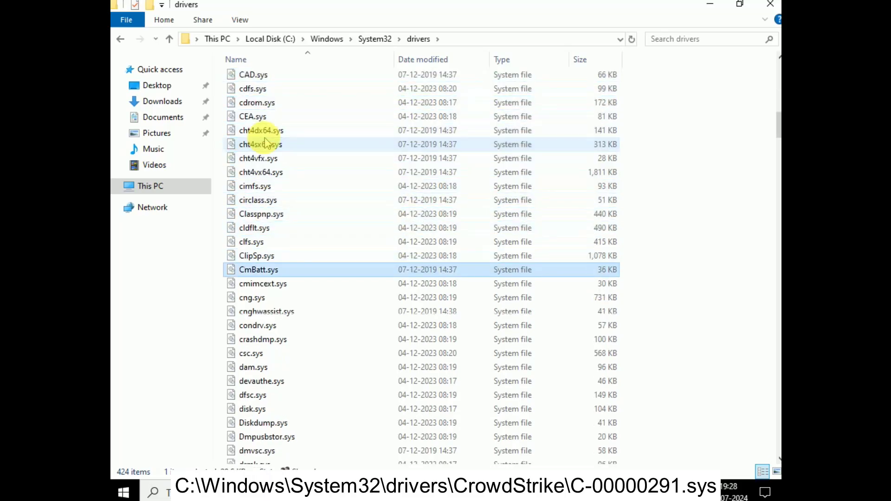
key(c)
key(c)
key(c)
key(c)
key(c)
key(c)
key(c)
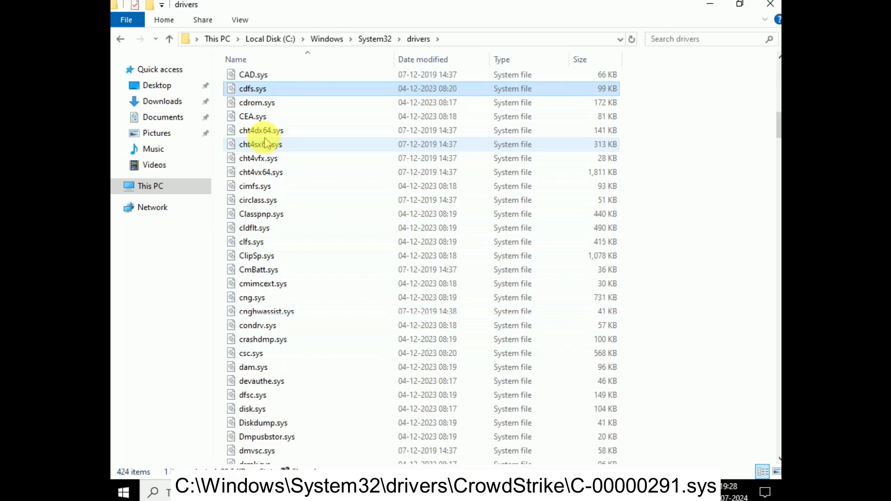
scroll(267, 143, up, 20)
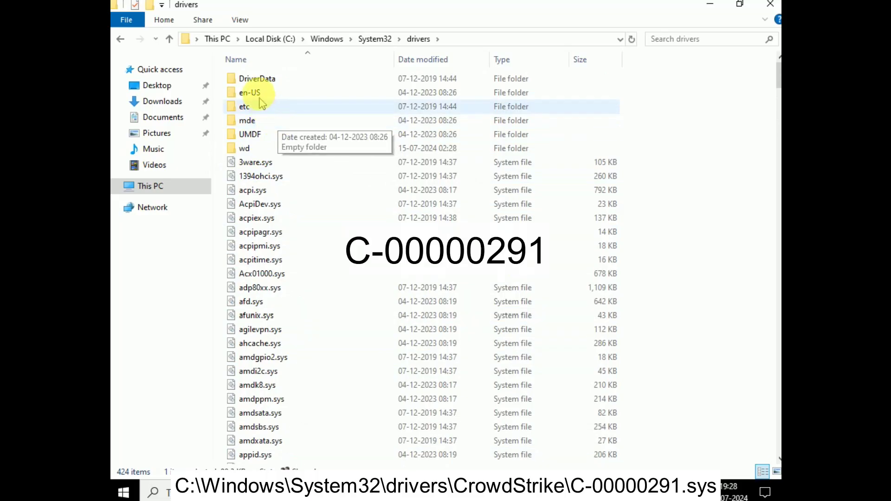
Open the etc folder and search it for c-0000291, which finds no matches.
click(255, 108)
double_click(255, 108)
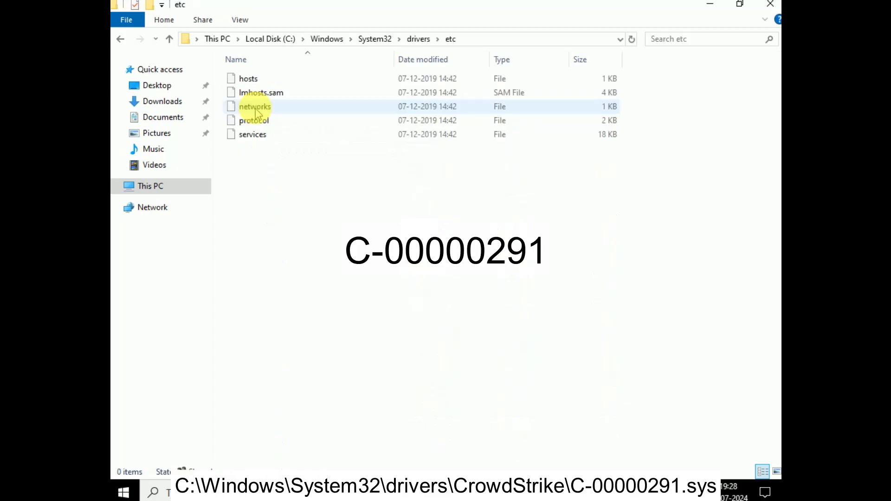
click(672, 39)
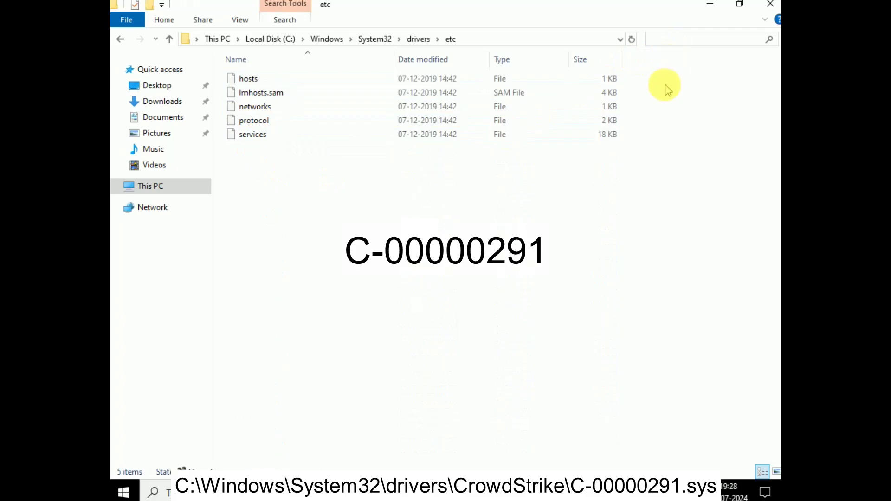
text(c-0000291)
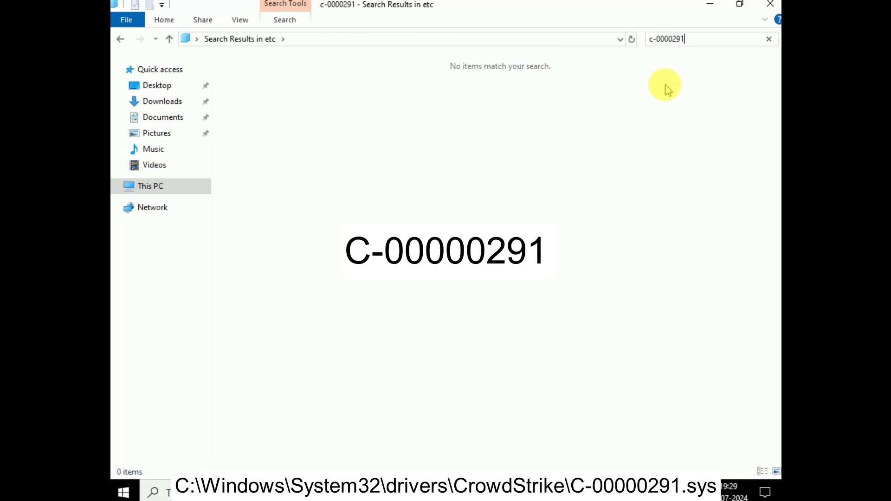
drag(708, 38, 638, 42)
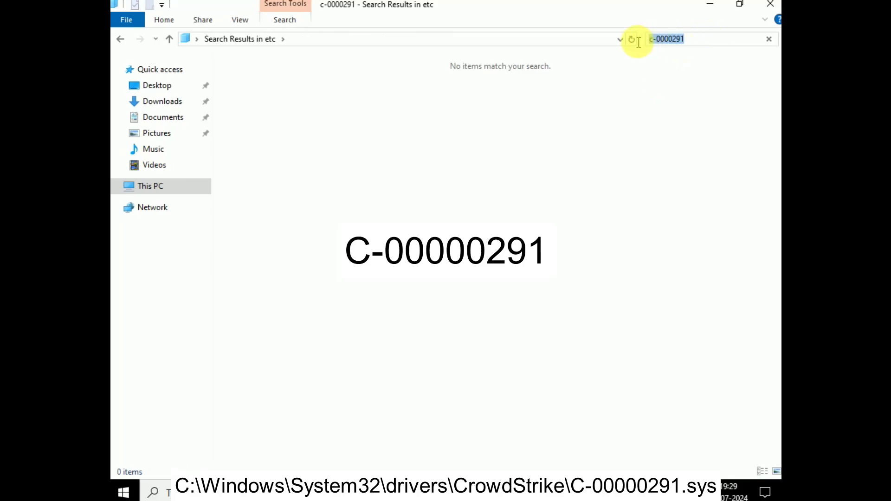
click(694, 41)
drag(694, 41, 662, 37)
click(674, 50)
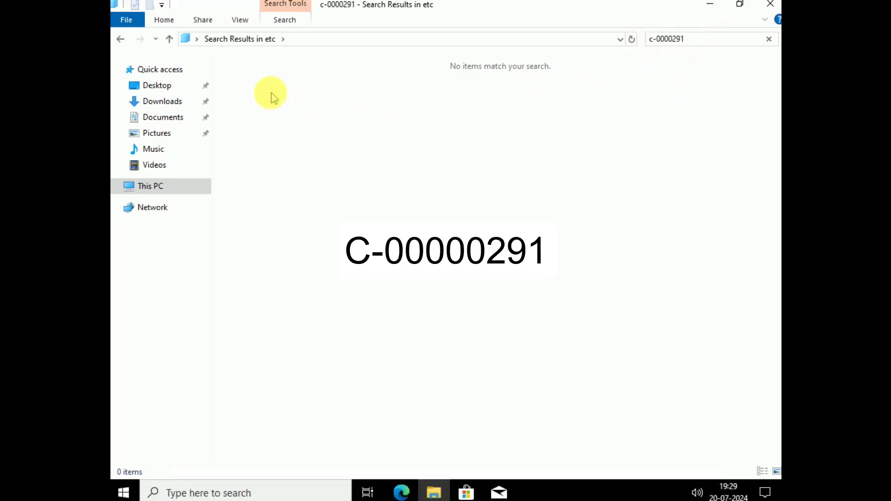
Clear the search and bring up the context menu for the protocol file.
click(171, 40)
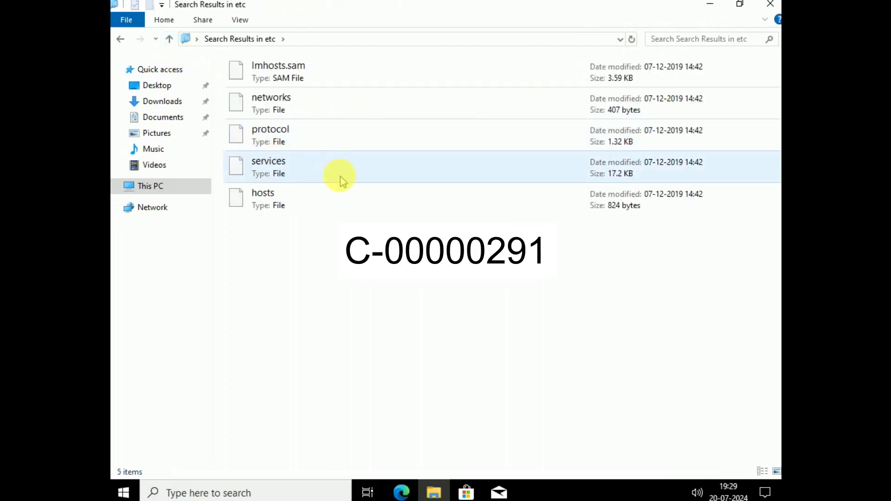
click(316, 141)
right_click(316, 141)
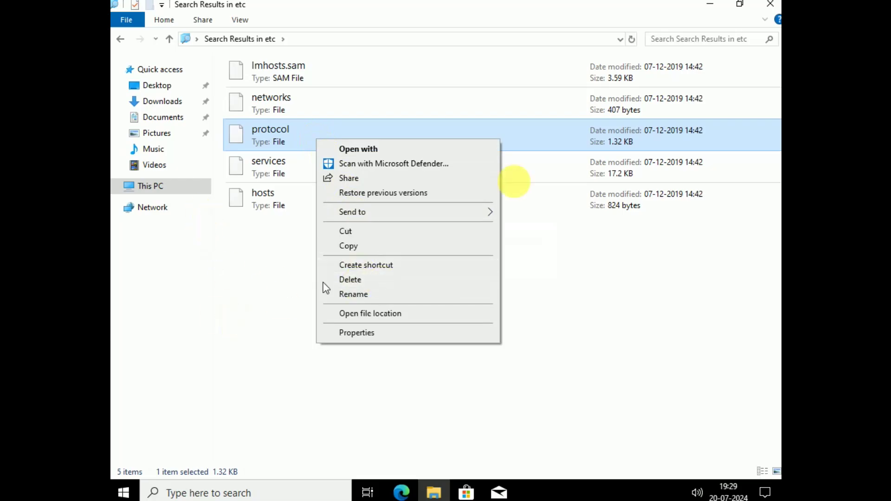
Close File Explorer and open the Start menu's power options to restart the PC.
click(770, 3)
click(770, 4)
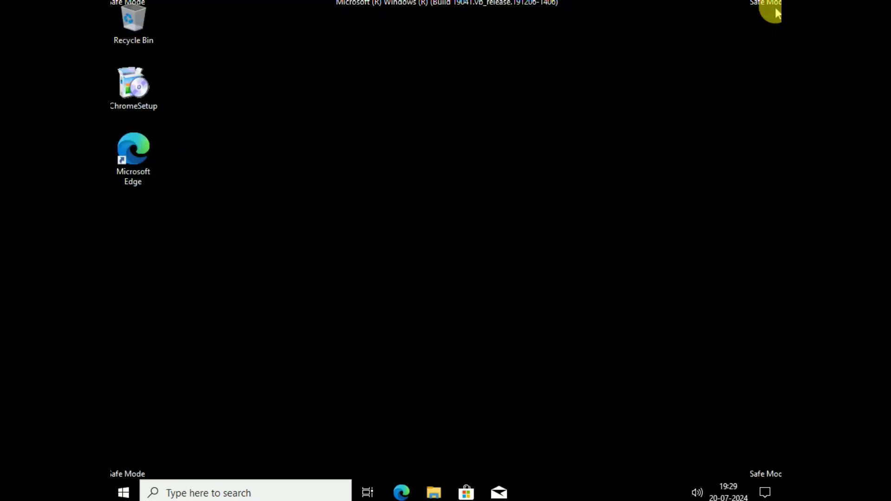
click(124, 491)
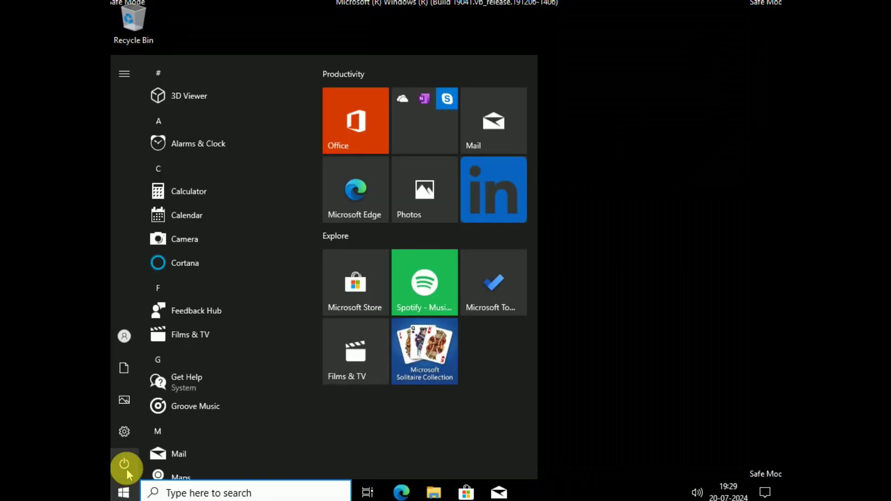
click(124, 464)
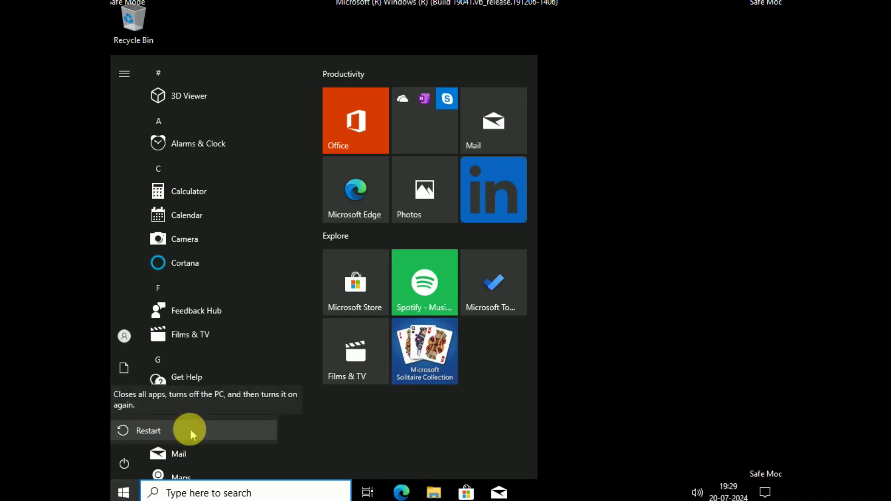
key(Escape)
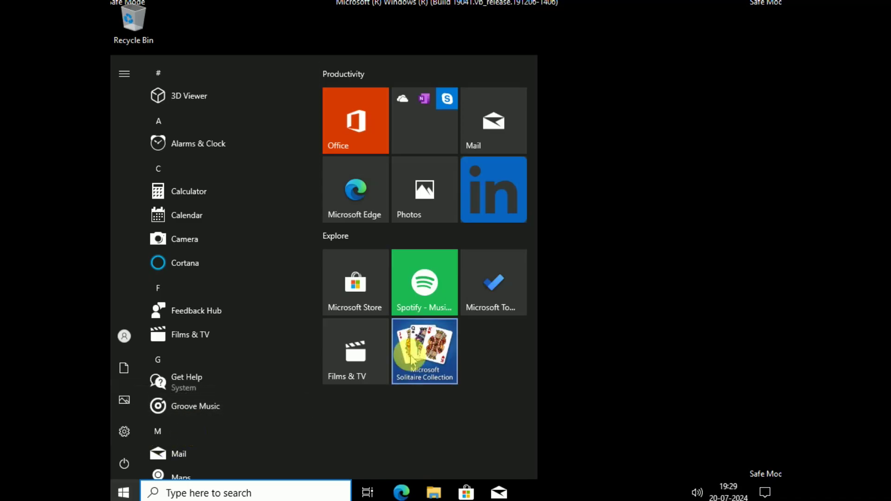